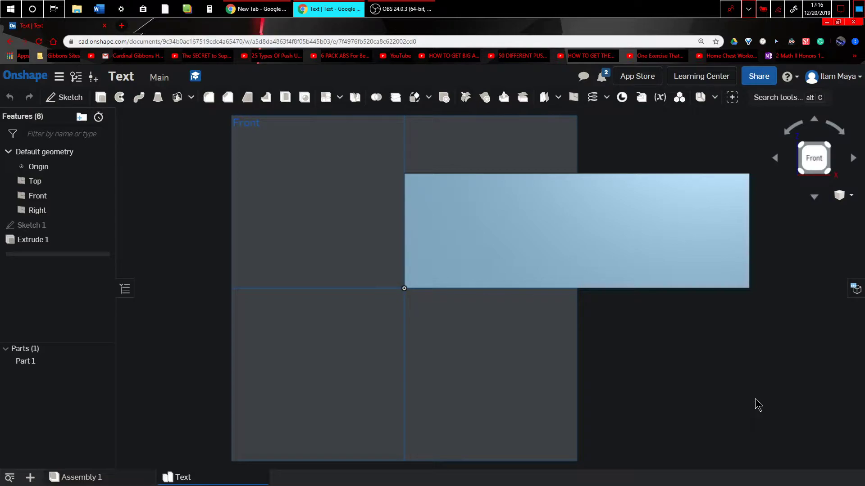
Step: Make the browser full screen and show the block straight-on from the Front view
key("Escape")
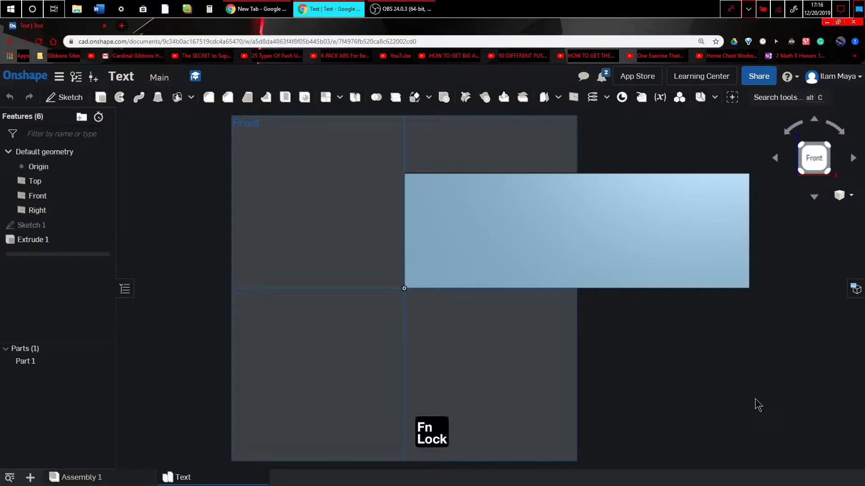
key("F11")
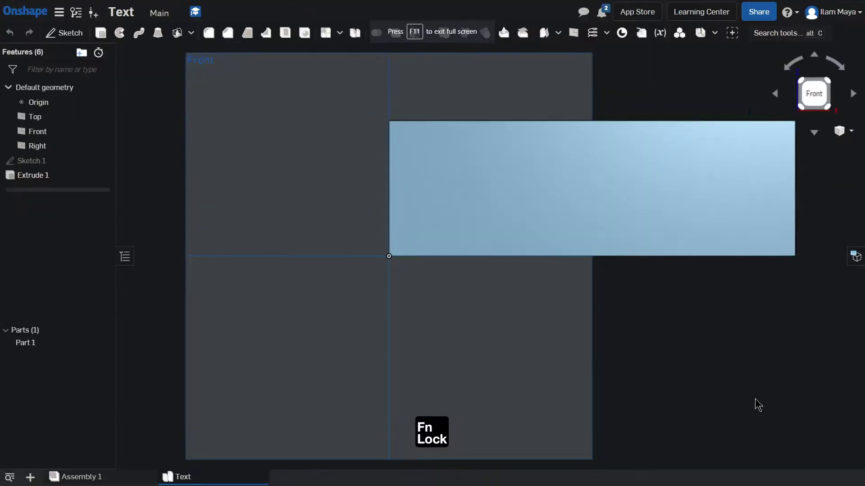
key("Escape")
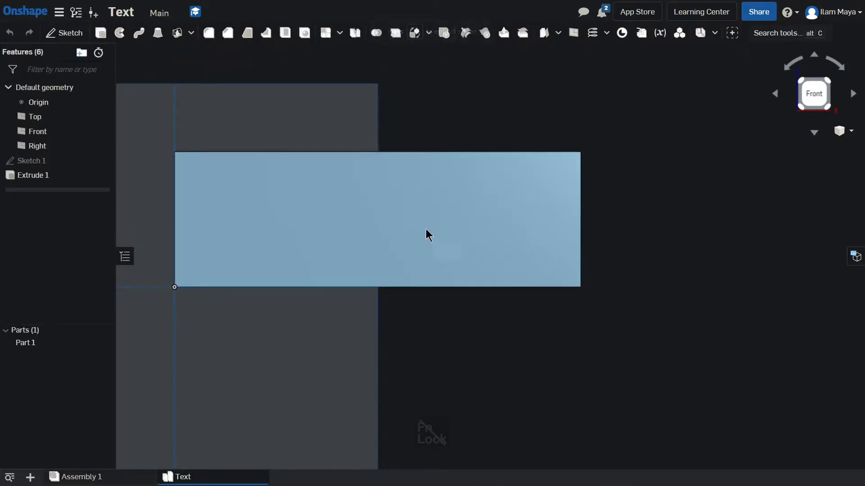
middle_click_drag(426, 234, 515, 223)
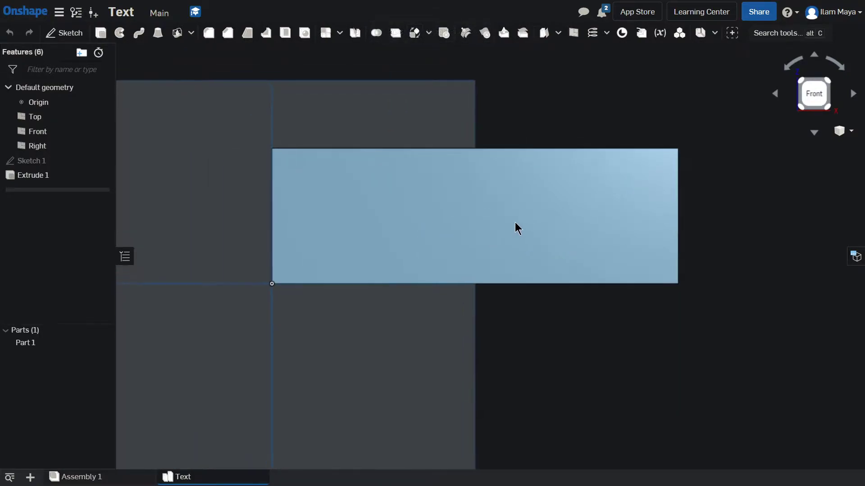
left_click(812, 105)
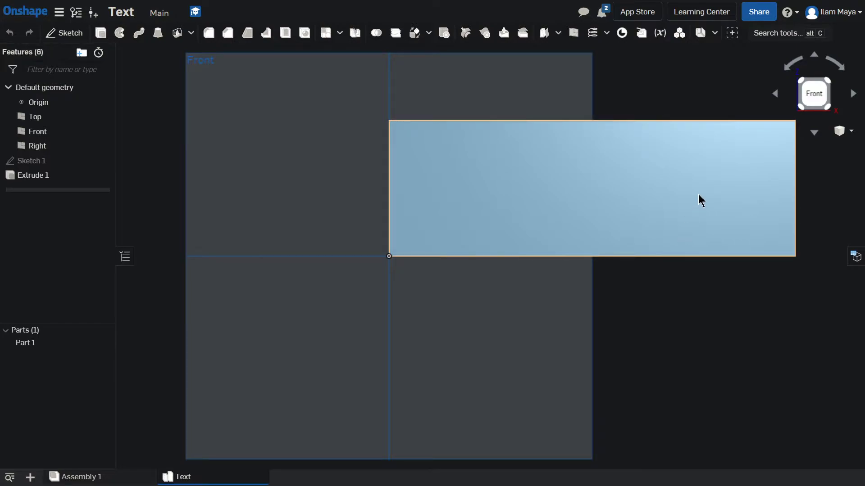
Step: Start a new sketch on the block's front face and draw a text box across it
left_click(706, 175)
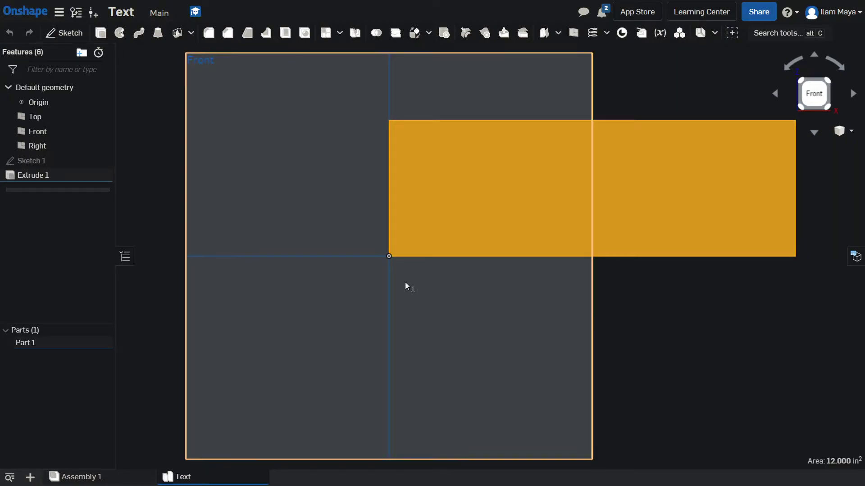
left_click(66, 32)
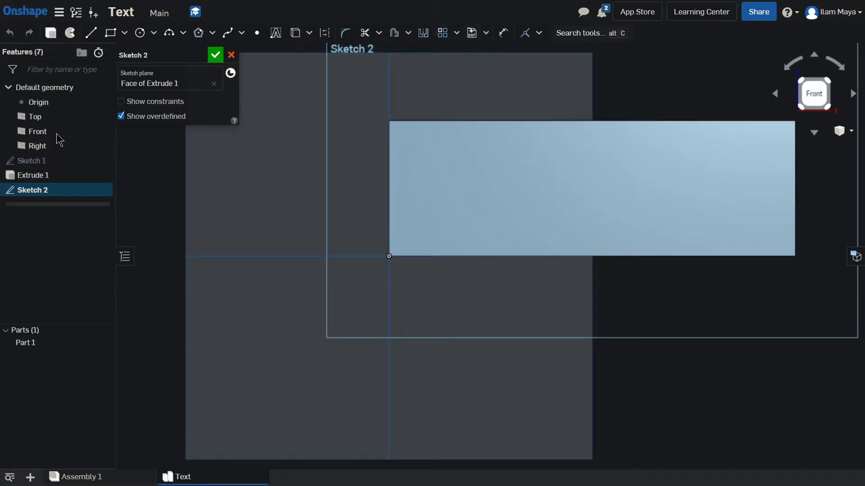
left_click(275, 35)
left_click_drag(389, 121, 793, 256)
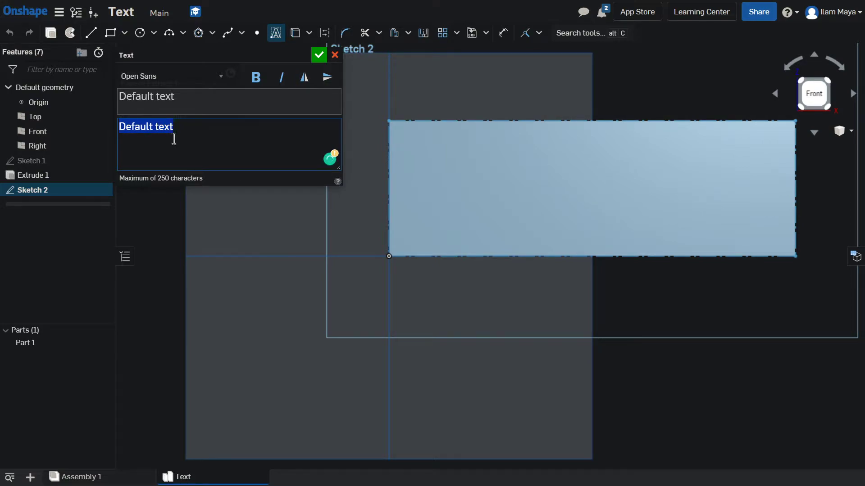
Step: Replace 'Default text' with the user's first name in Noto Sans and confirm
key("BackSpace")
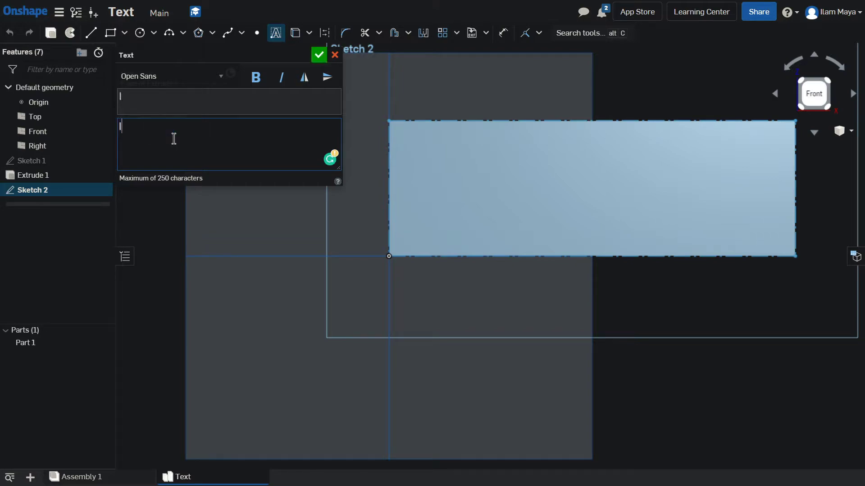
type("Ilam")
left_click(210, 78)
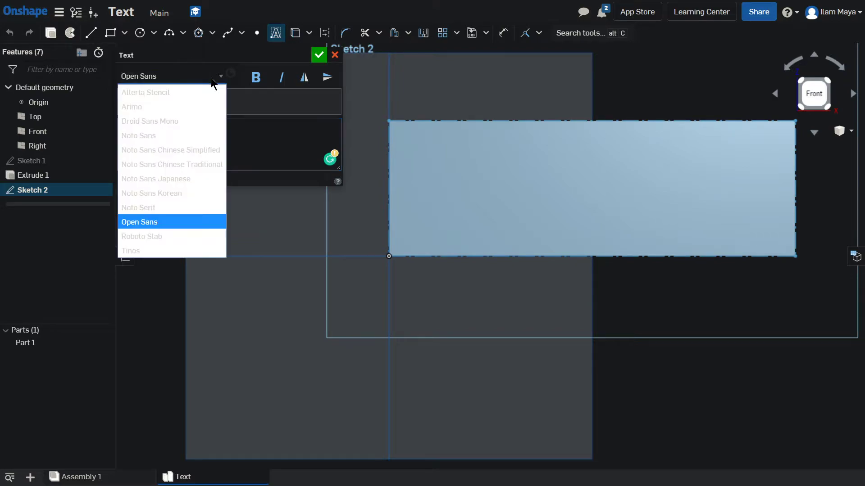
left_click(179, 135)
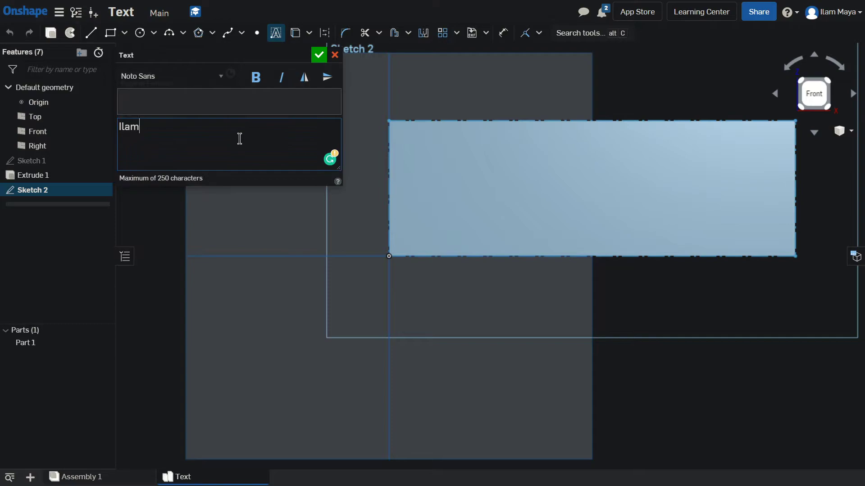
left_click(318, 55)
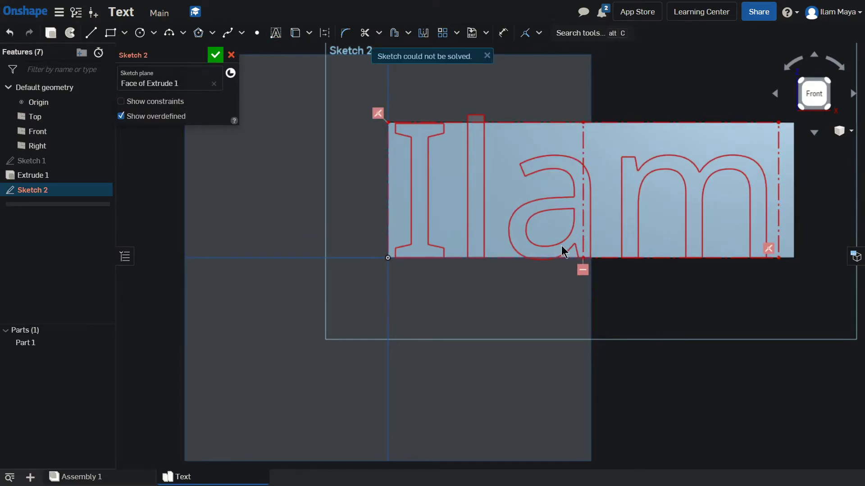
Step: Pan and zoom around the sketch to inspect the text box and its constraints
middle_click_drag(563, 247, 442, 276)
middle_click_drag(545, 364, 628, 380)
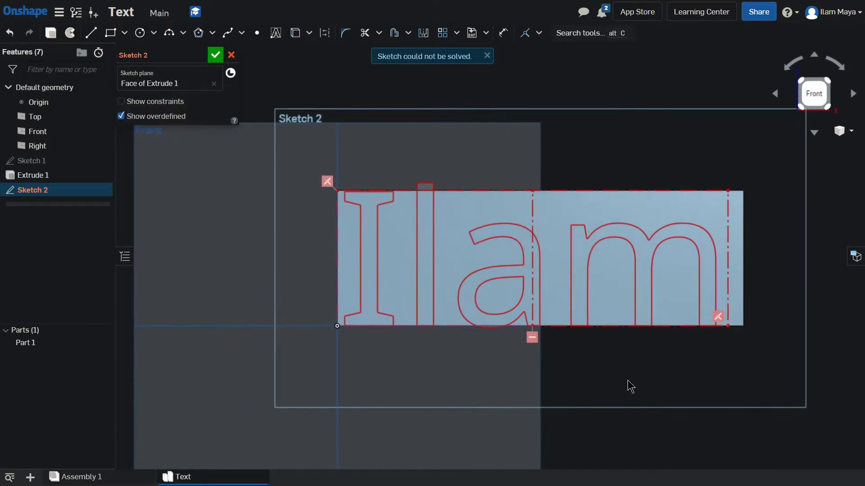
scroll(547, 355, "up", 1)
scroll(547, 354, "down", 2)
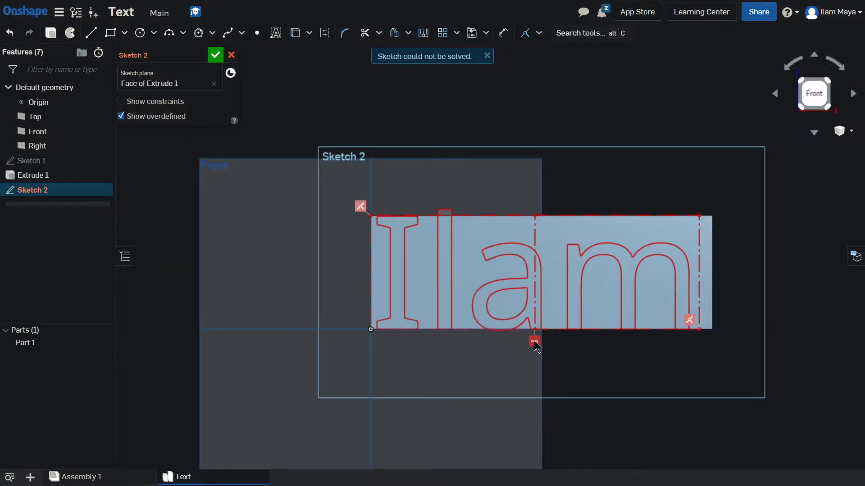
scroll(390, 265, "up", 2)
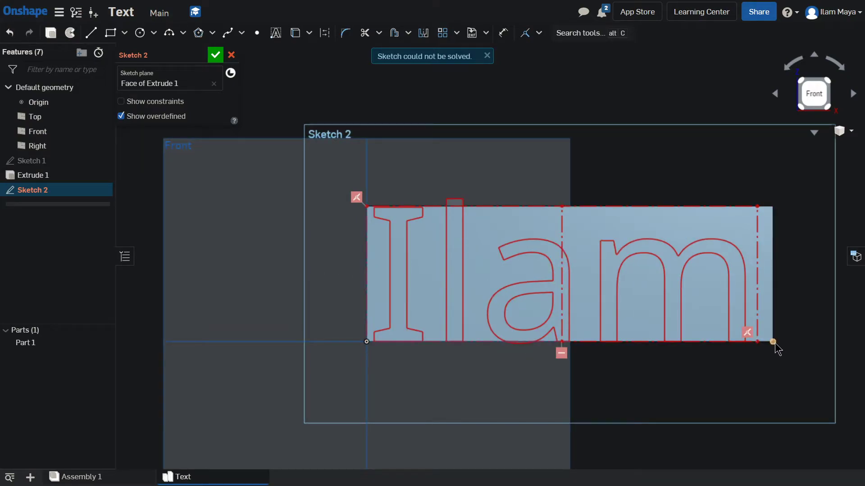
scroll(773, 346, "up", 3)
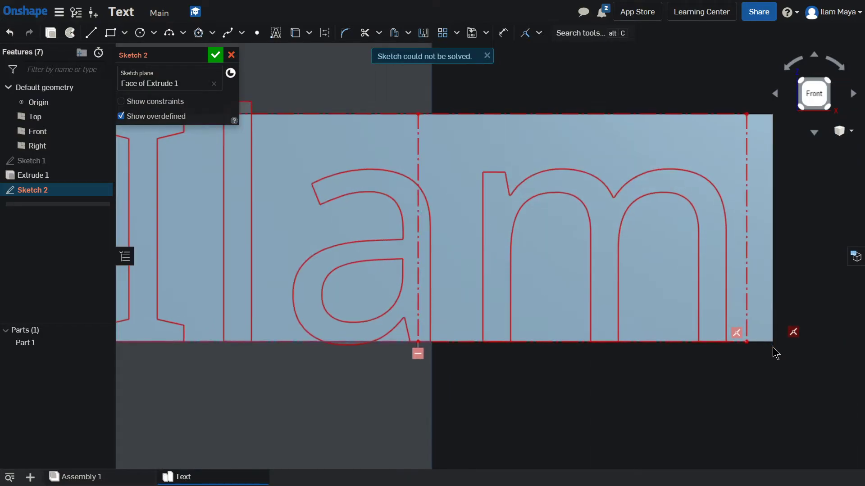
middle_click_drag(773, 348, 757, 373)
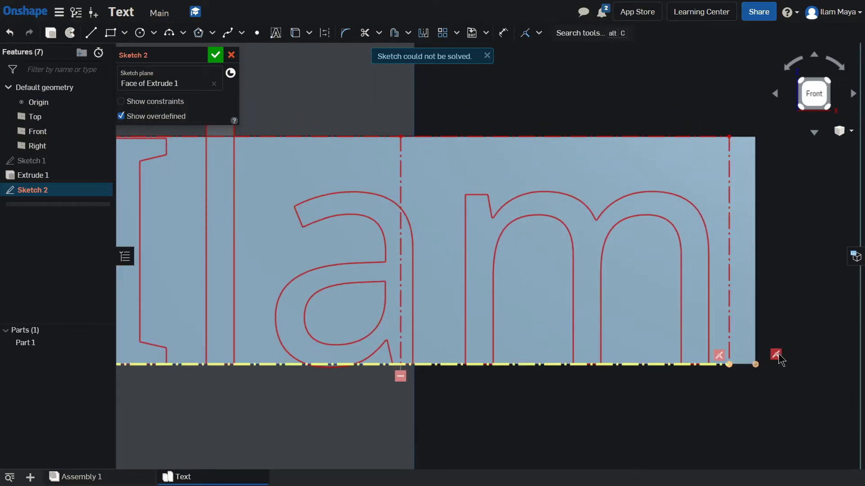
middle_click_drag(655, 346, 681, 378)
scroll(681, 377, "down", 3)
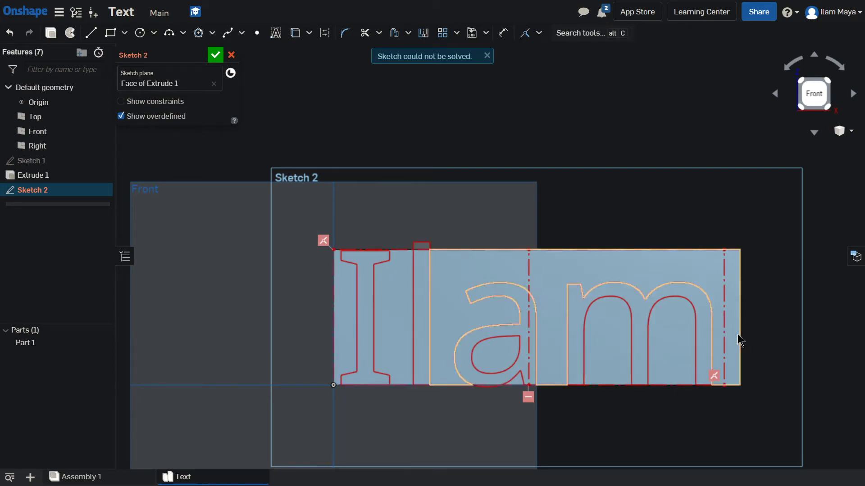
scroll(542, 401, "up", 1)
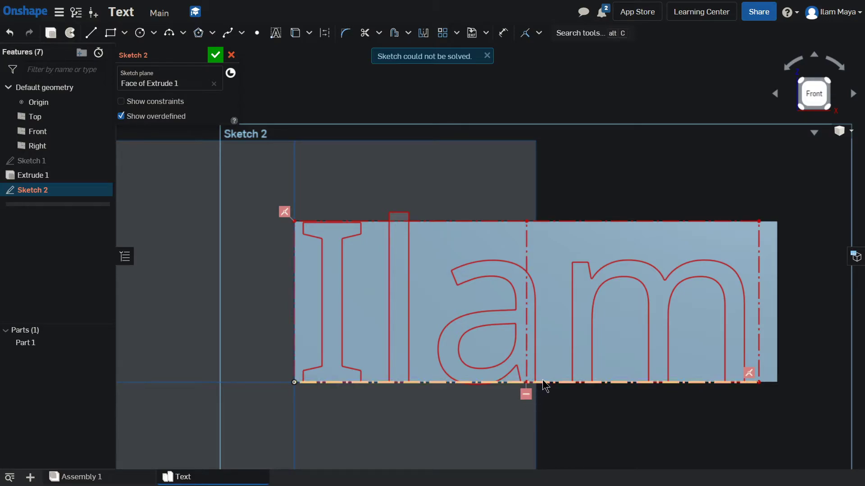
Step: Bring up the context menu on the text box corner causing the over-constraint
right_click(528, 396)
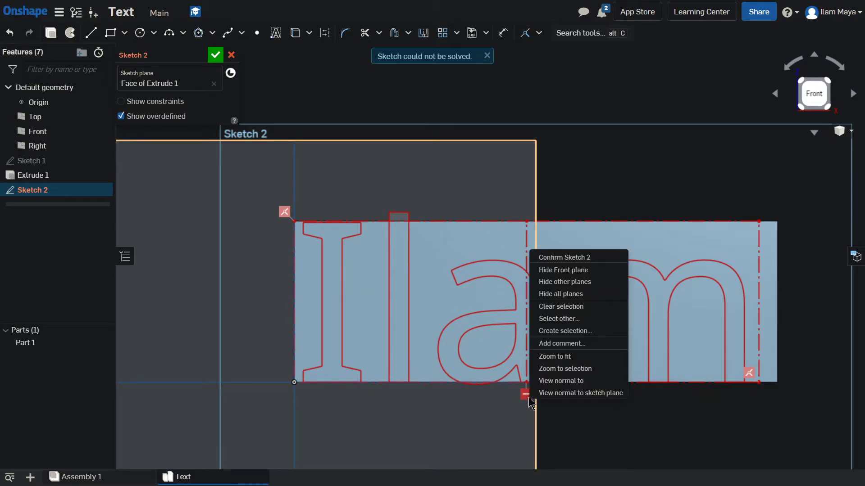
right_click(553, 419)
left_click(564, 187)
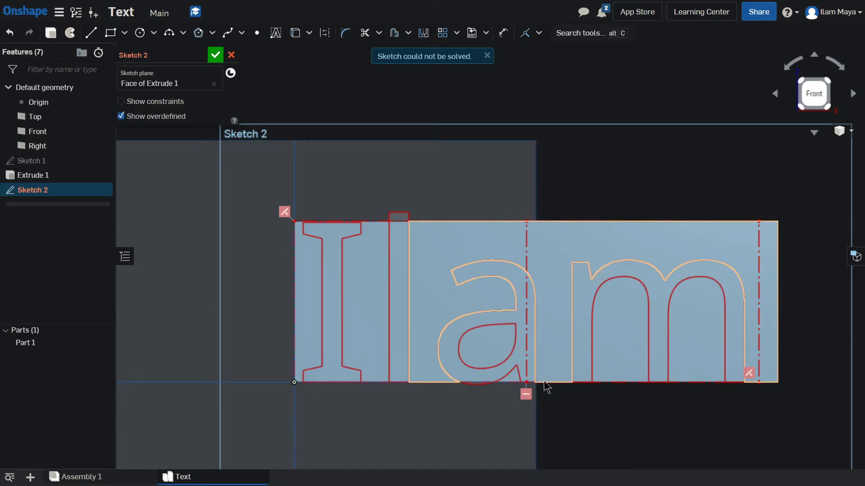
right_click(531, 398)
key("Escape")
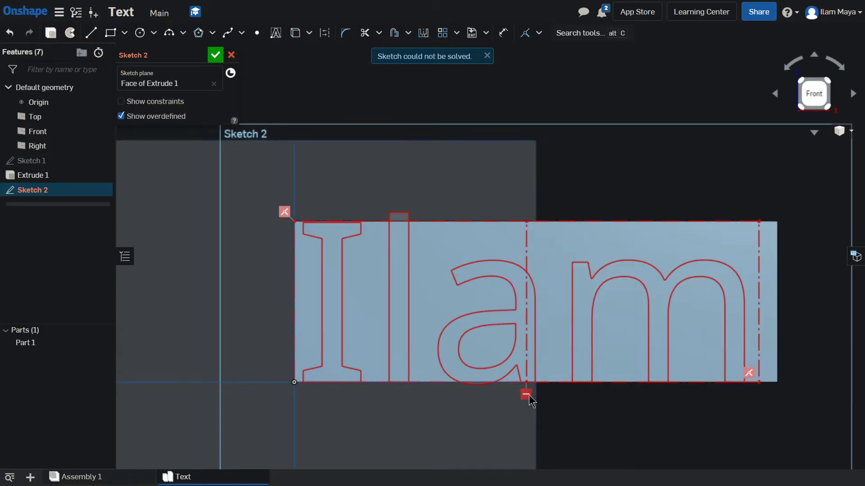
right_click(528, 395)
key("Escape")
right_click(748, 376)
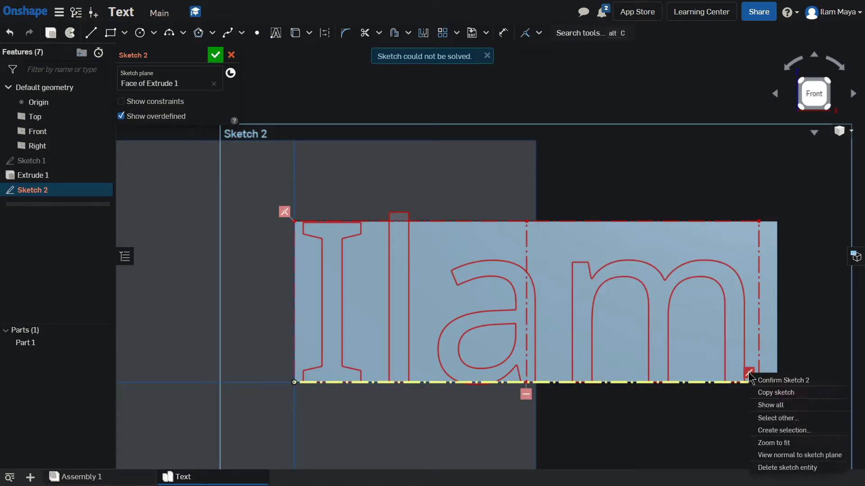
Step: Delete the over-constraining sketch entity and drag the text box's right side toward the block's edge
left_click(784, 469)
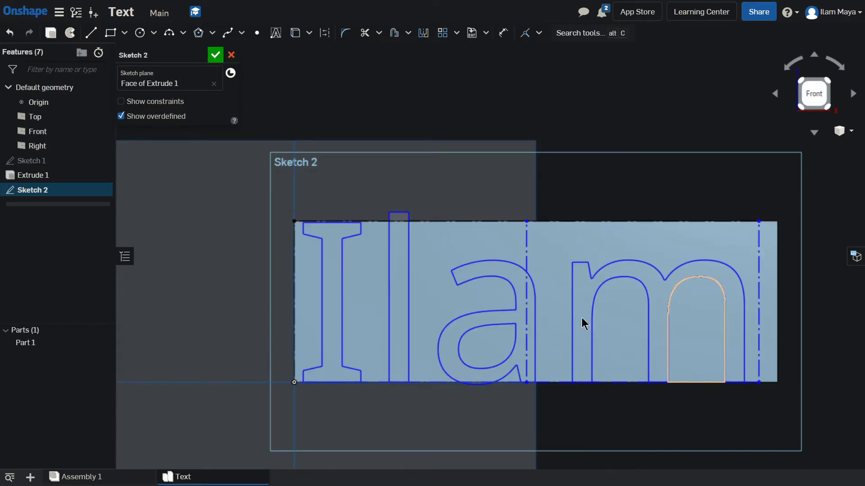
left_click_drag(760, 248, 737, 289)
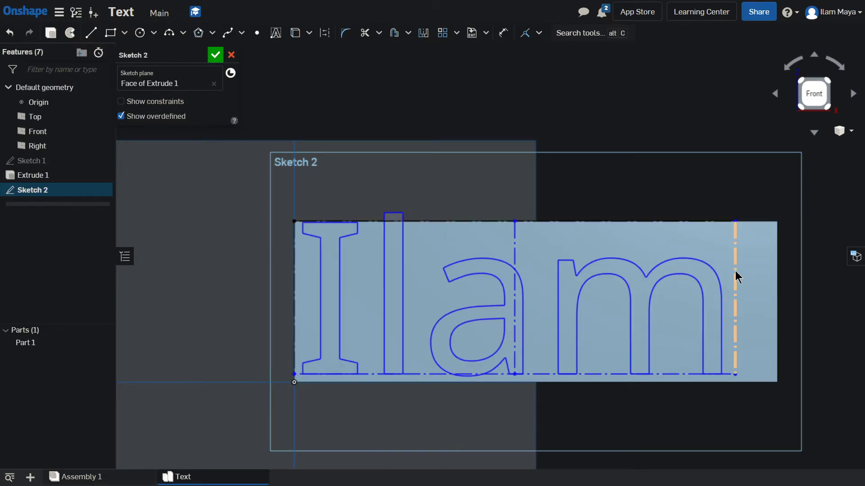
Step: Dimension the gap between the text box's right line and the block's right edge at 0.25
key("u")
left_click(734, 257)
left_click(778, 253)
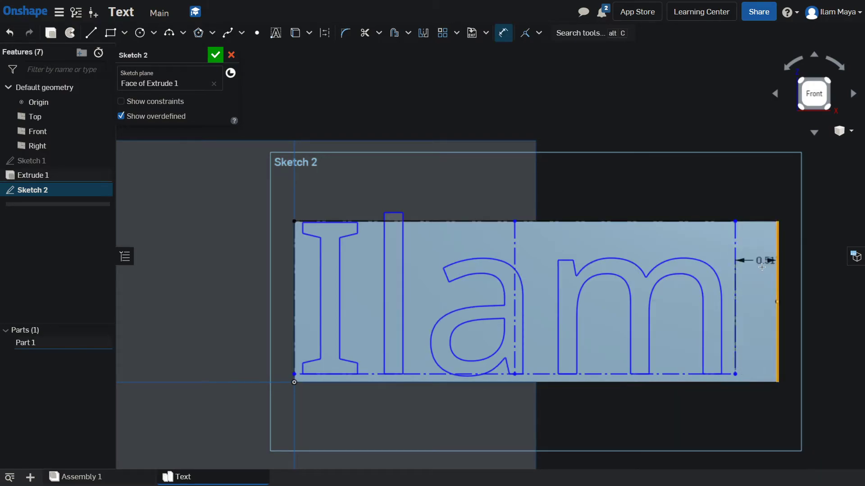
left_click(751, 272)
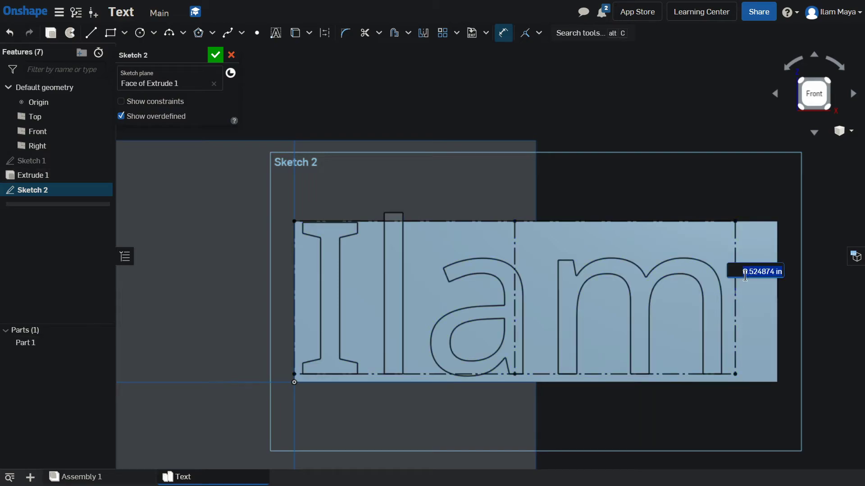
type(".25")
key("Return")
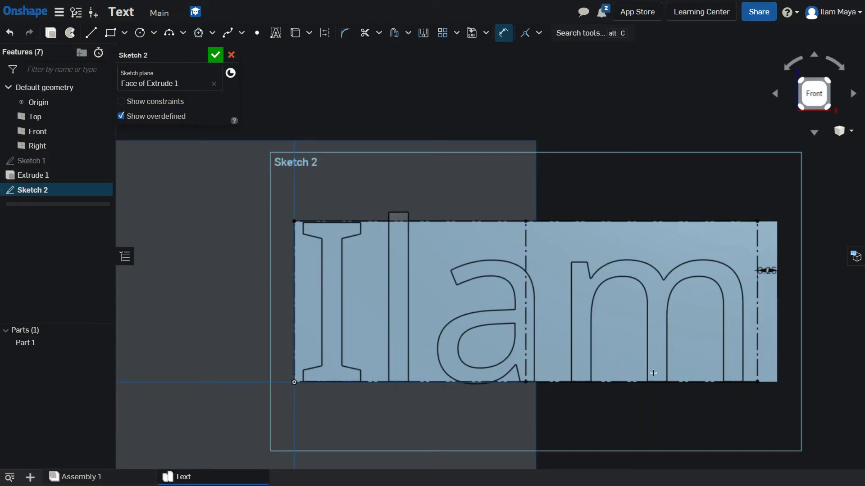
Step: Change the text-to-edge gap dimension to 1, then to 3 in
middle_click_drag(737, 313, 716, 340)
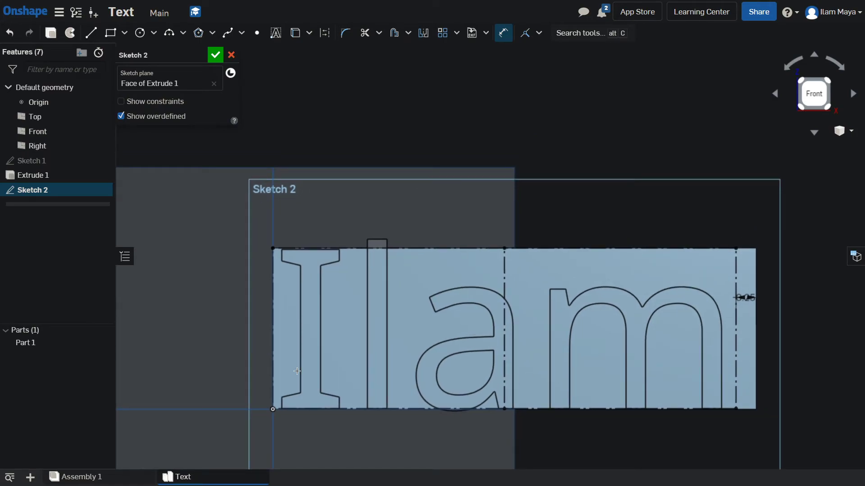
middle_click_drag(644, 389, 629, 344)
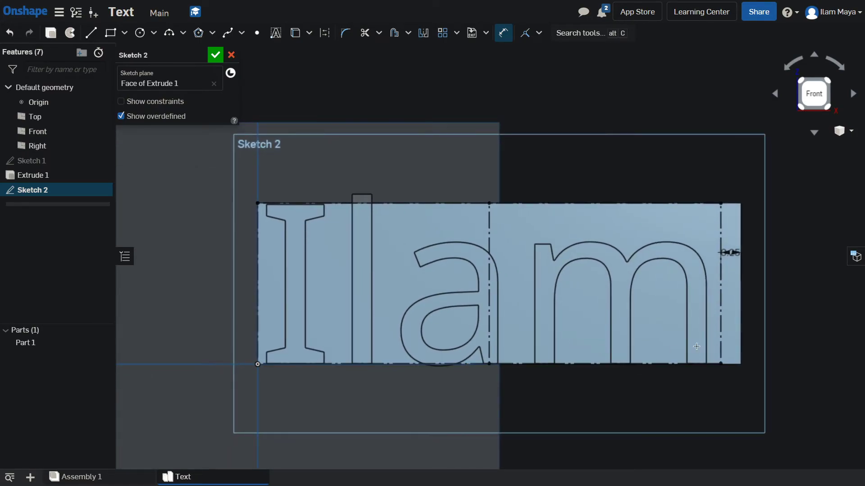
double_click(734, 257)
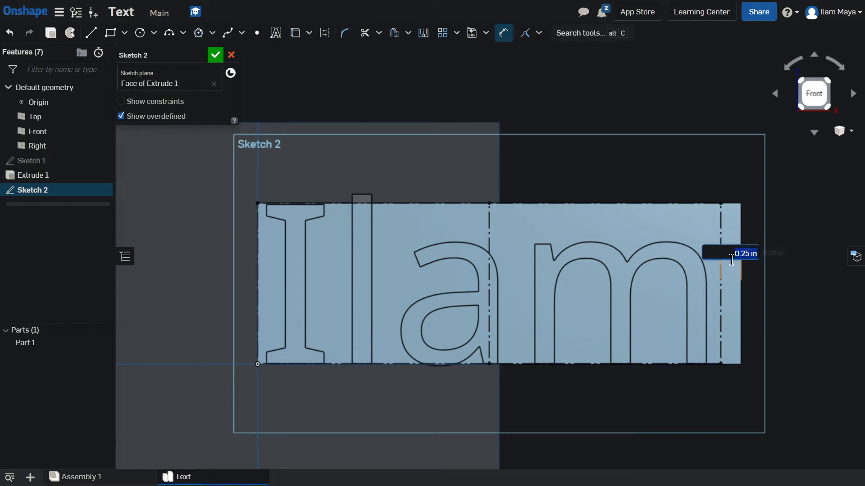
type("1")
key("Return")
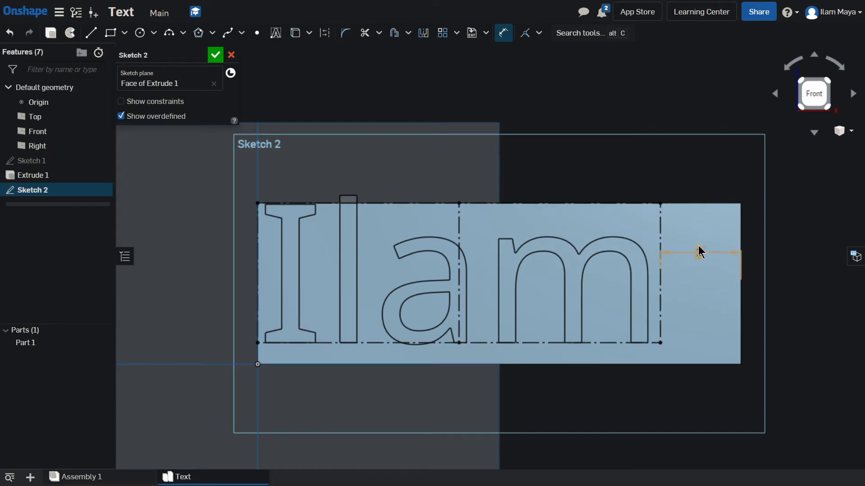
double_click(699, 248)
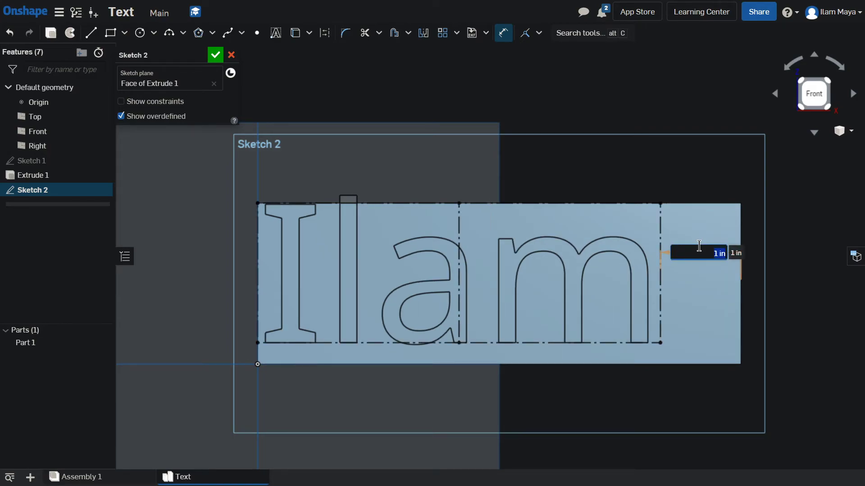
type("3")
key("Return")
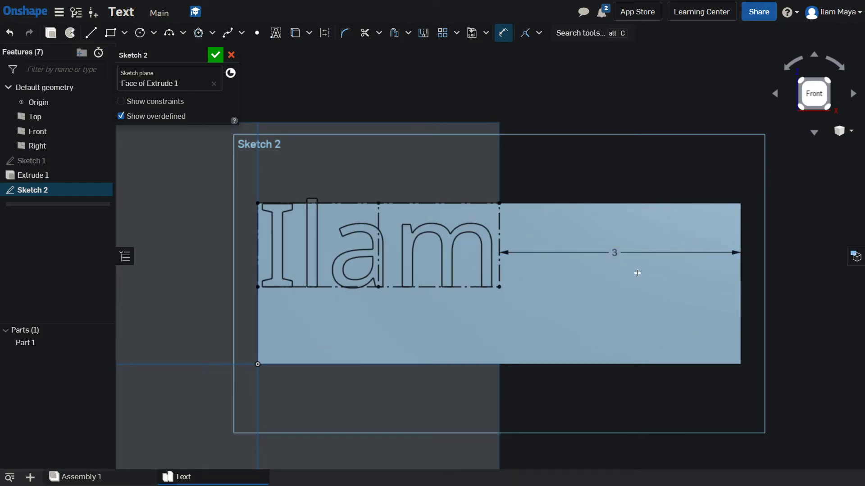
Step: Extrude the Sketch 2 text as Add with a depth of 0.05 in
left_click(50, 33)
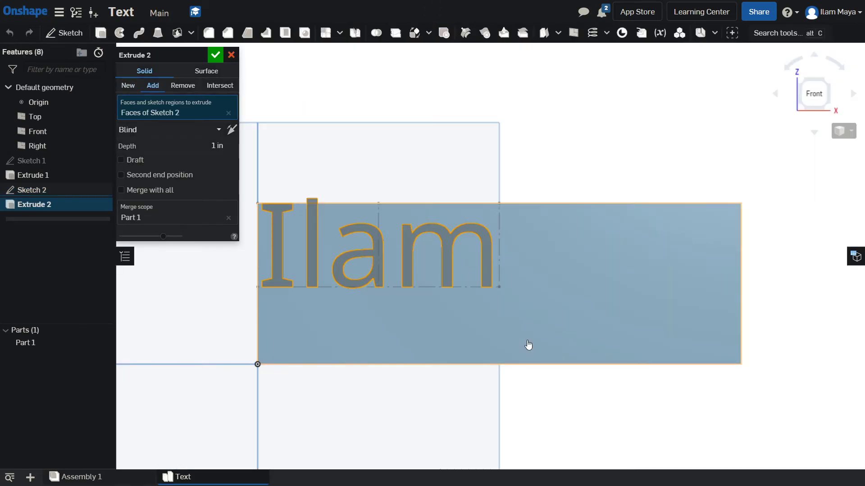
right_click_drag(550, 282, 489, 341)
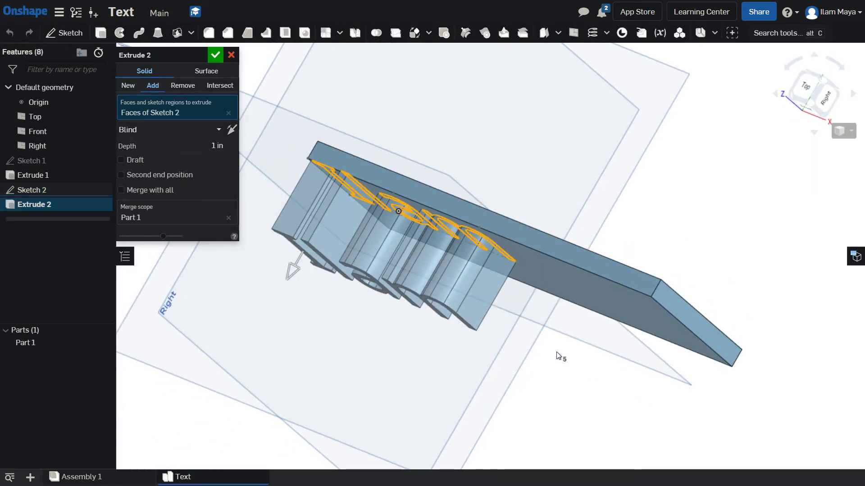
right_click_drag(581, 375, 745, 166)
left_click(816, 96)
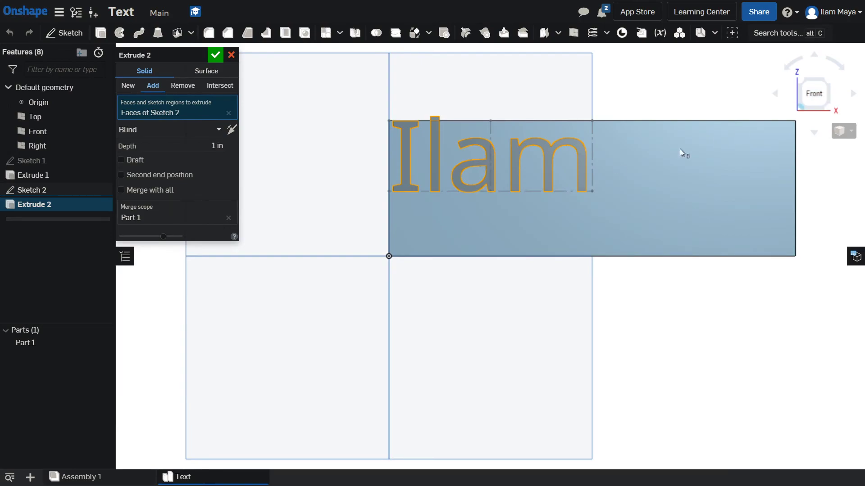
left_click(216, 145)
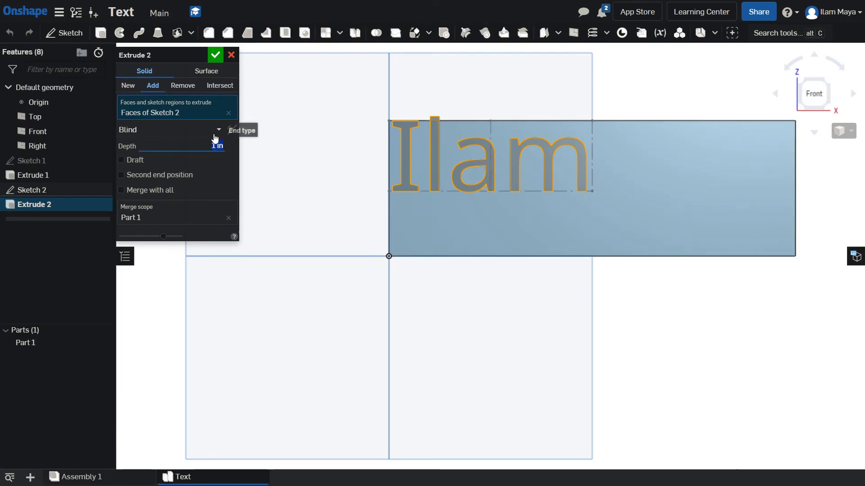
key("BackSpace")
type("0.05")
key("Return")
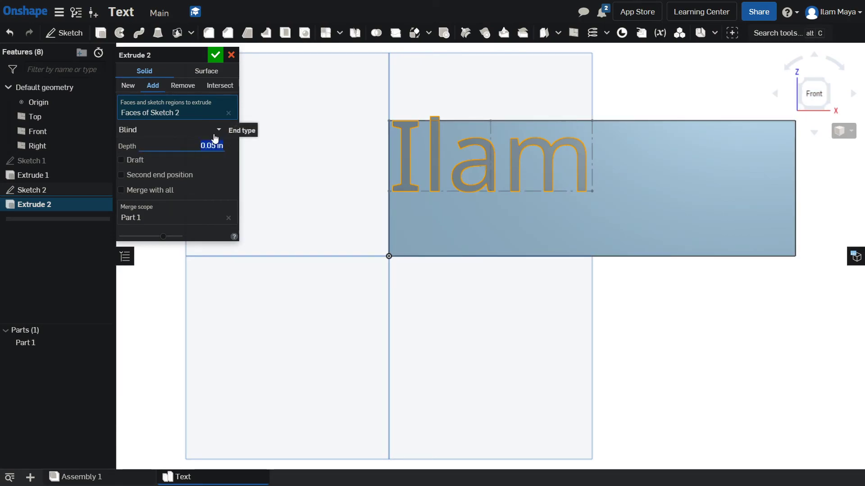
right_click_drag(360, 126, 234, 73)
Step: Accept Extrude 2, then zoom, orbit and pan to inspect the raised lettering
left_click(215, 58)
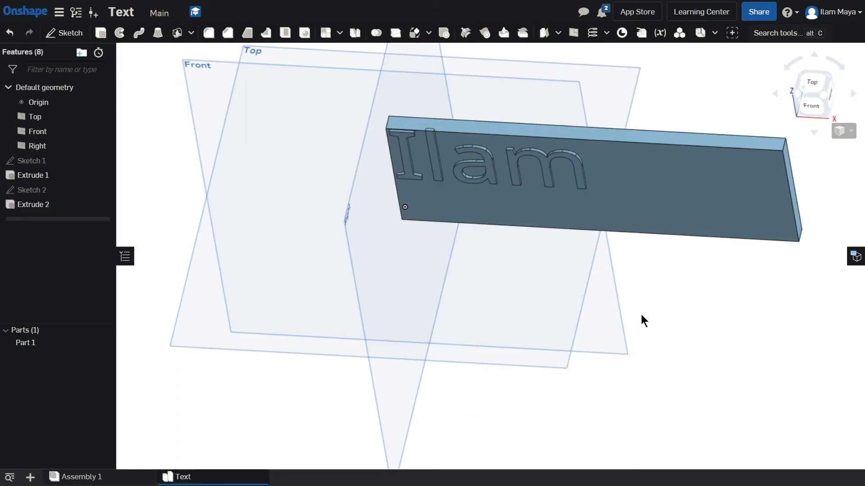
key("shift+1")
scroll(488, 139, "up", 3)
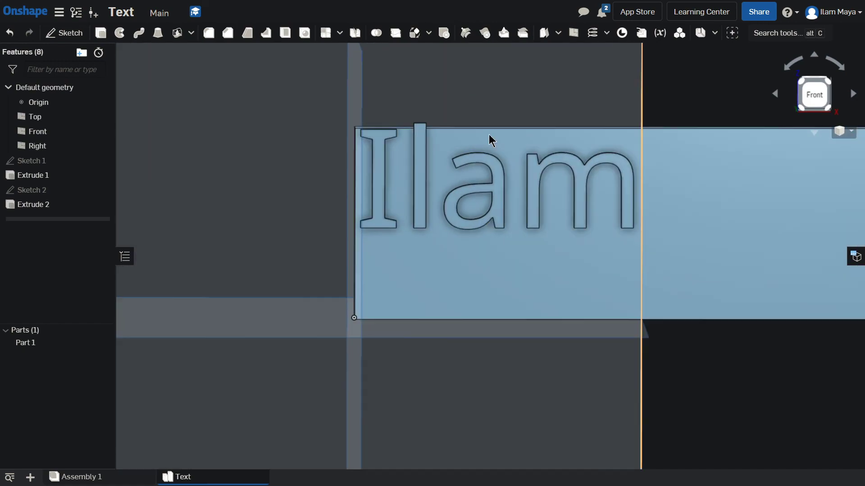
right_click_drag(511, 245, 527, 291)
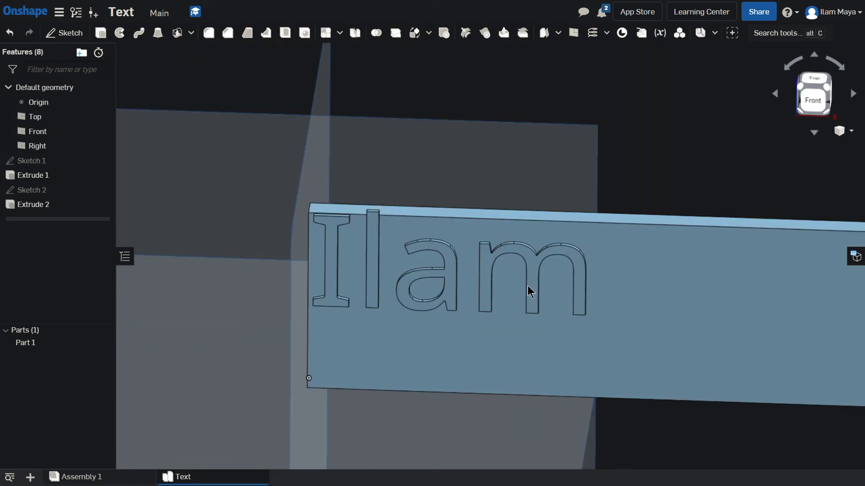
scroll(501, 277, "up", 2)
middle_click_drag(501, 278, 579, 302)
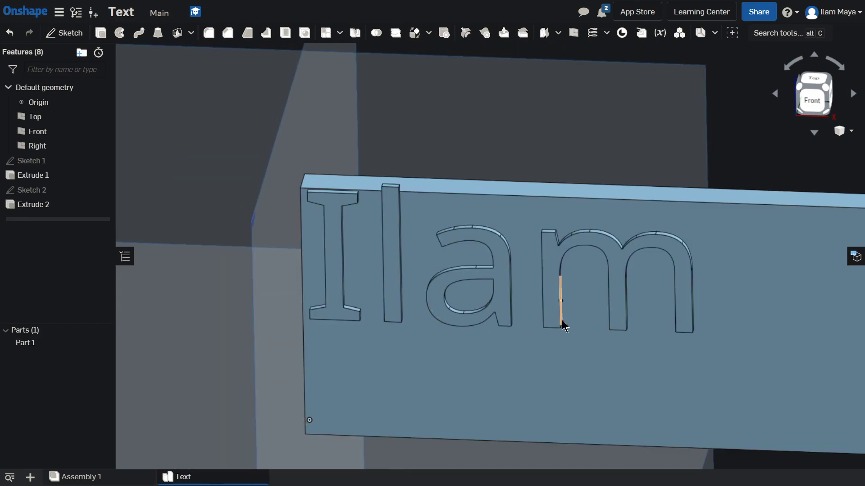
middle_click_drag(550, 344, 561, 268)
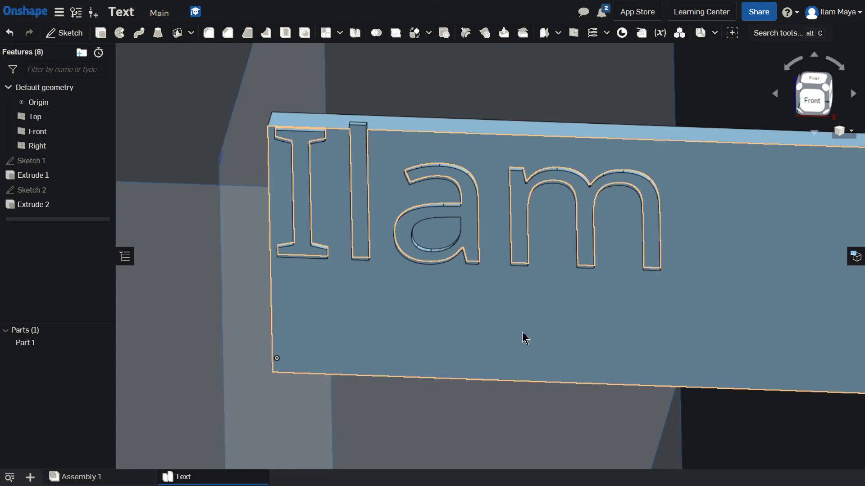